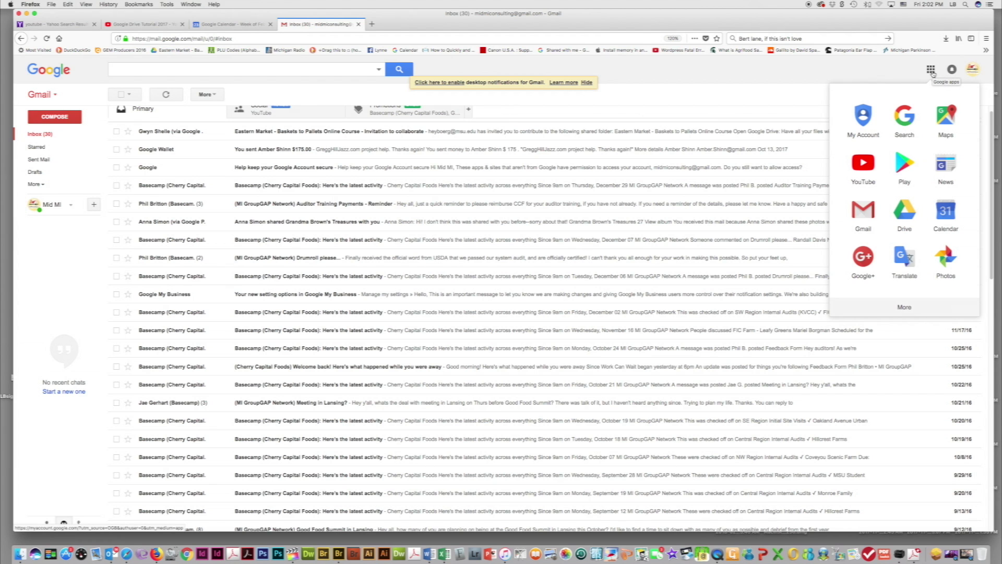
Switch to Google Drive and create a folder named with the person's first name in possessive form followed by "Photos 2018 from Mom".
left_click(905, 214)
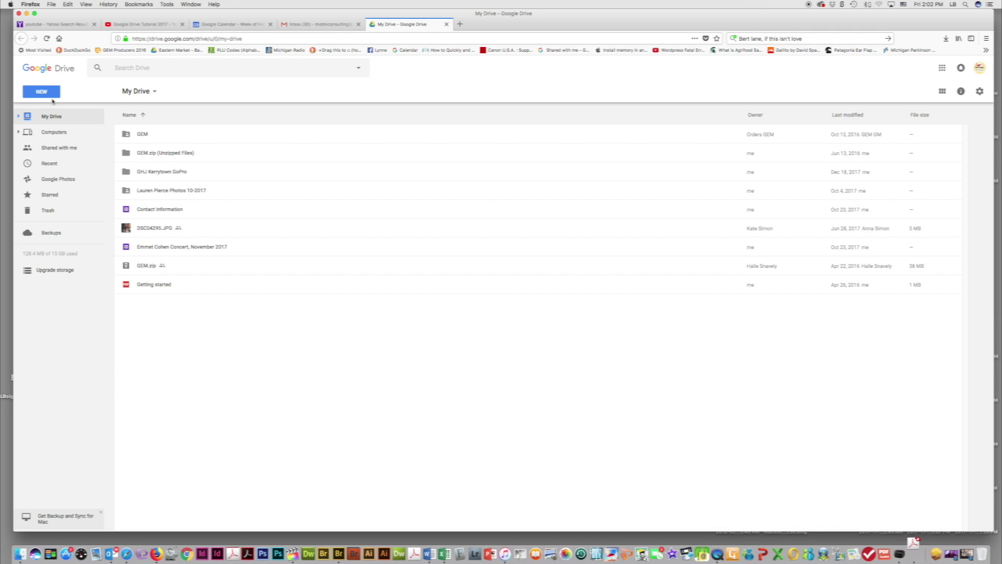
left_click(44, 93)
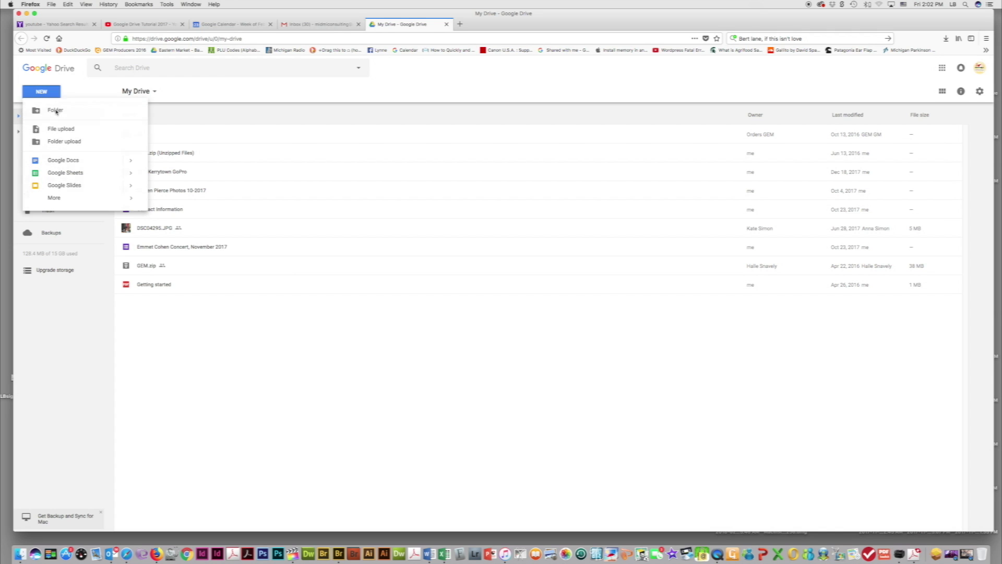
left_click(56, 110)
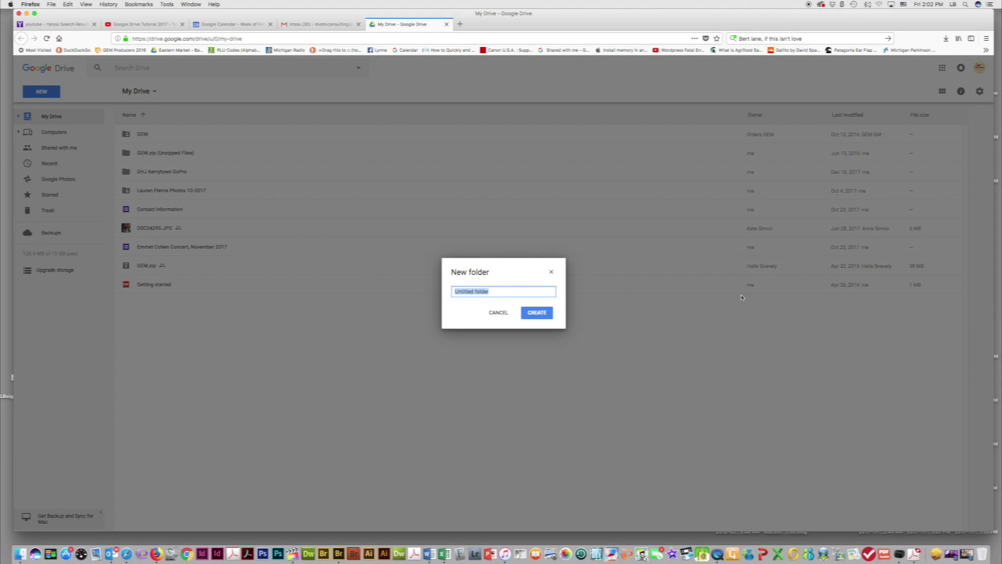
type("A")
type("18 from Mom")
left_click(524, 312)
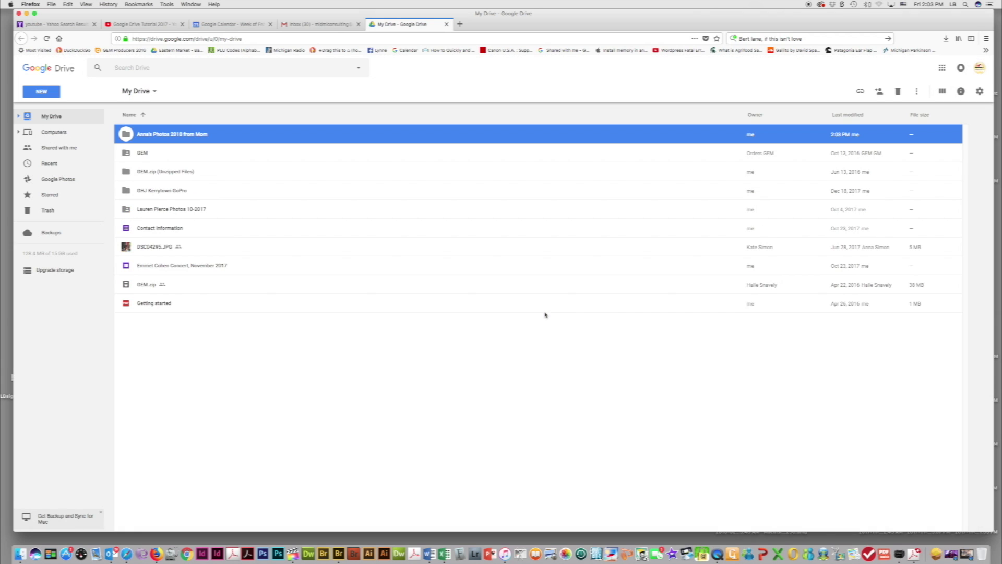
Open the new folder, start a file upload and browse from MG Working Files to the 121ND500 folder, sorting its contents by kind.
double_click(126, 134)
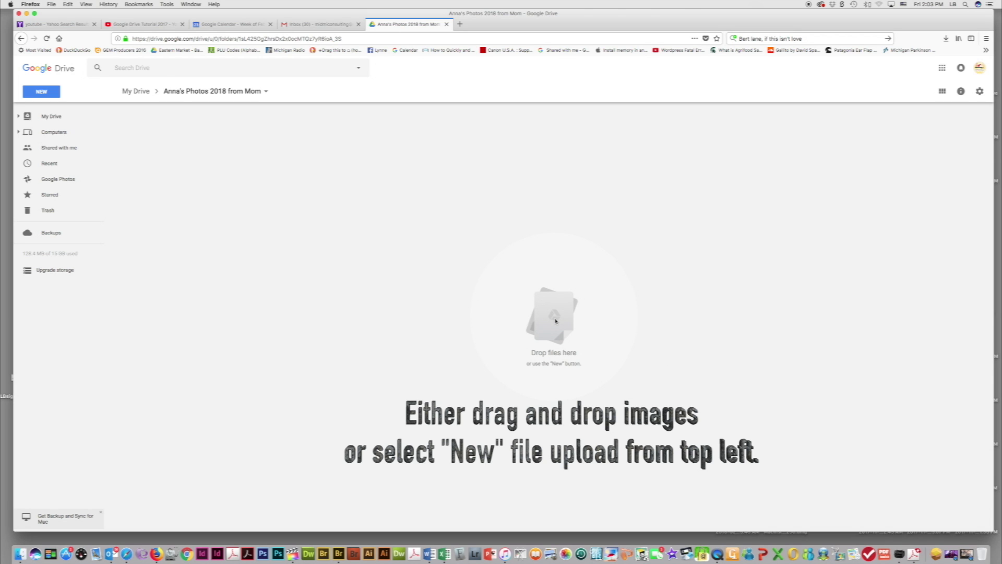
left_click(44, 92)
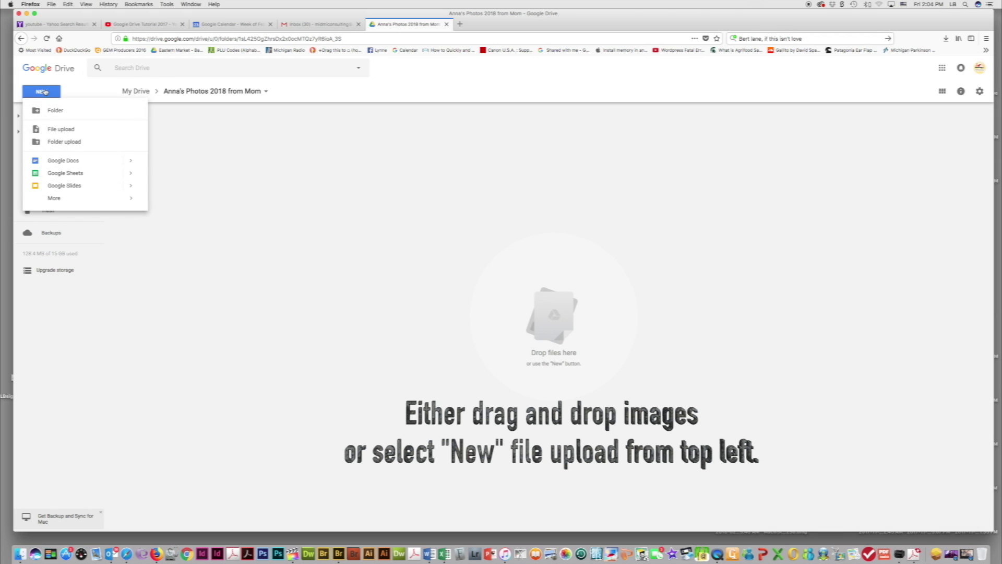
left_click(62, 129)
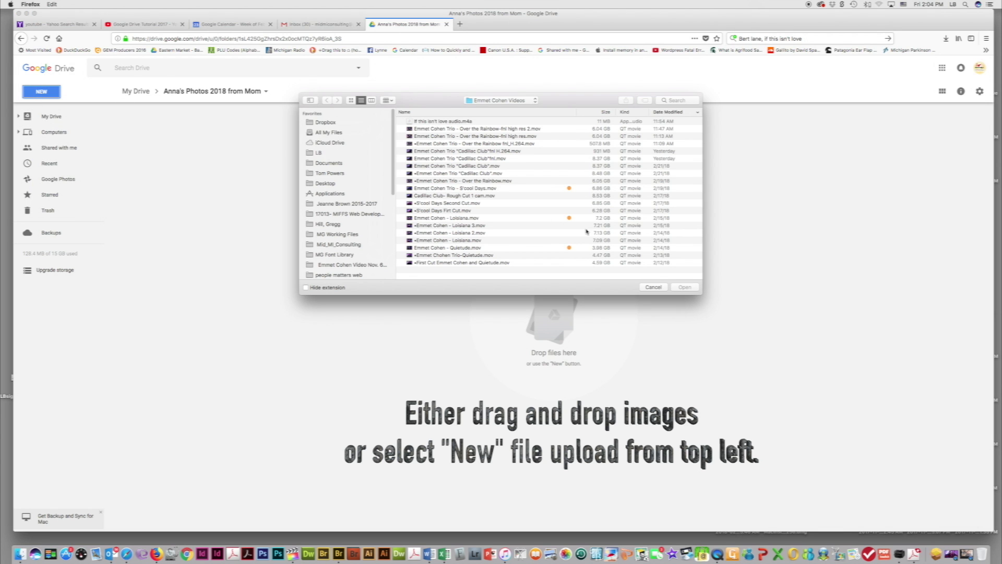
mouse_move(393, 187)
left_mouse_down()
mouse_move(394, 243)
mouse_move(393, 195)
left_mouse_up()
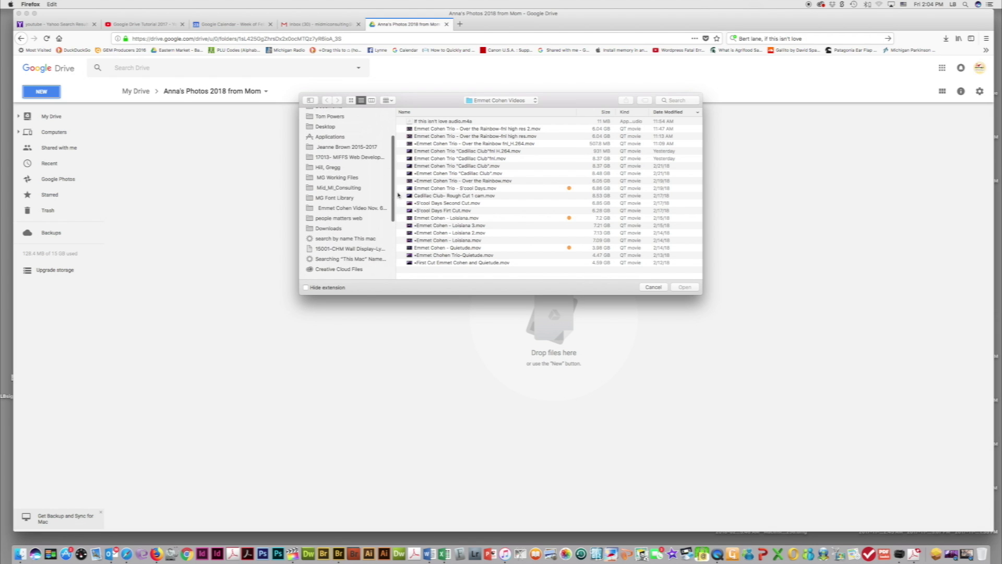
left_click(352, 182)
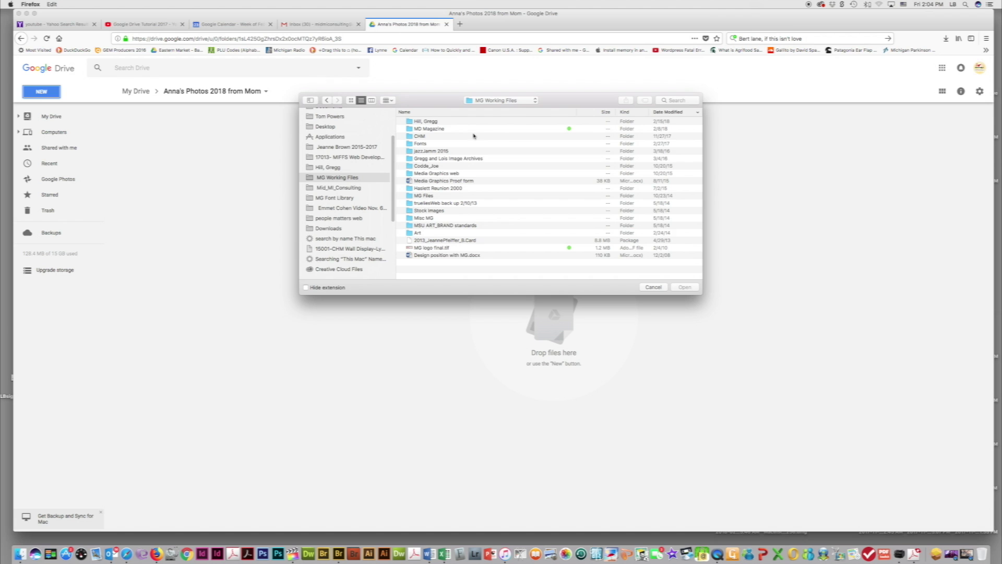
double_click(441, 124)
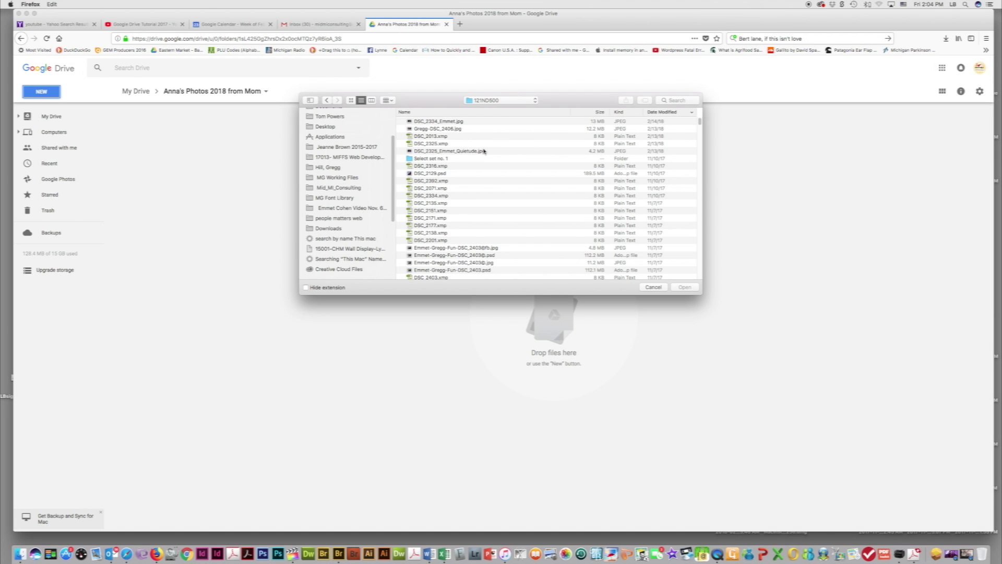
left_click_drag(700, 122, 707, 237)
left_click(619, 112)
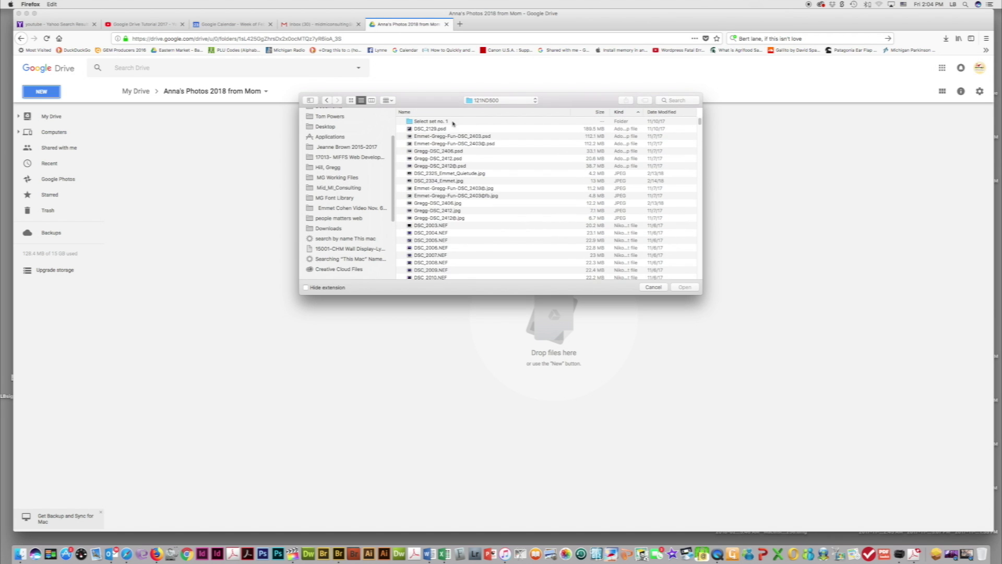
Upload all the JPEGs from the JPG Select 3.5k folder in Select set no. 1, stopping the transfer after the first few files.
left_click(437, 122)
double_click(436, 122)
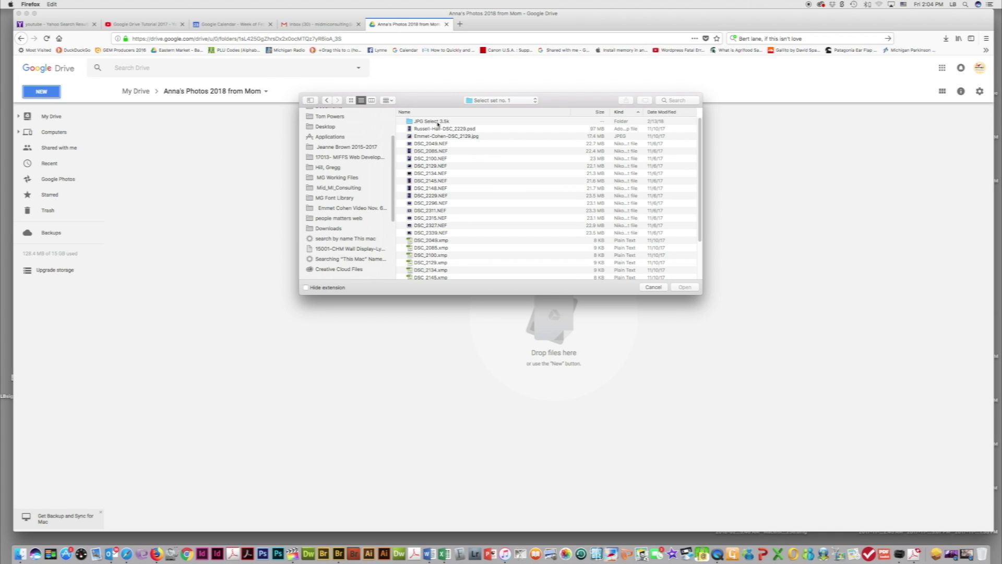
double_click(437, 121)
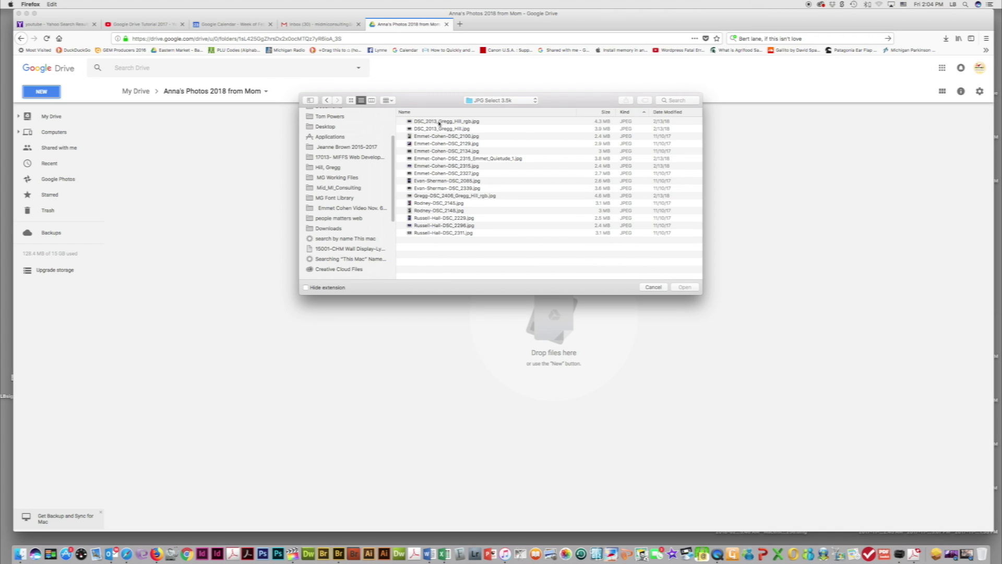
left_click(440, 122)
left_click(463, 233, "shift")
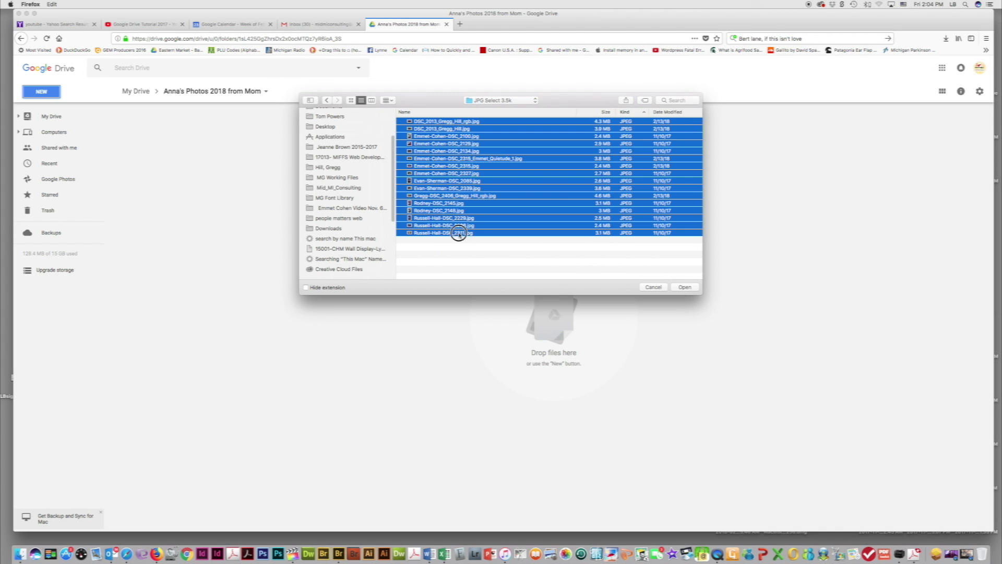
left_click(685, 287)
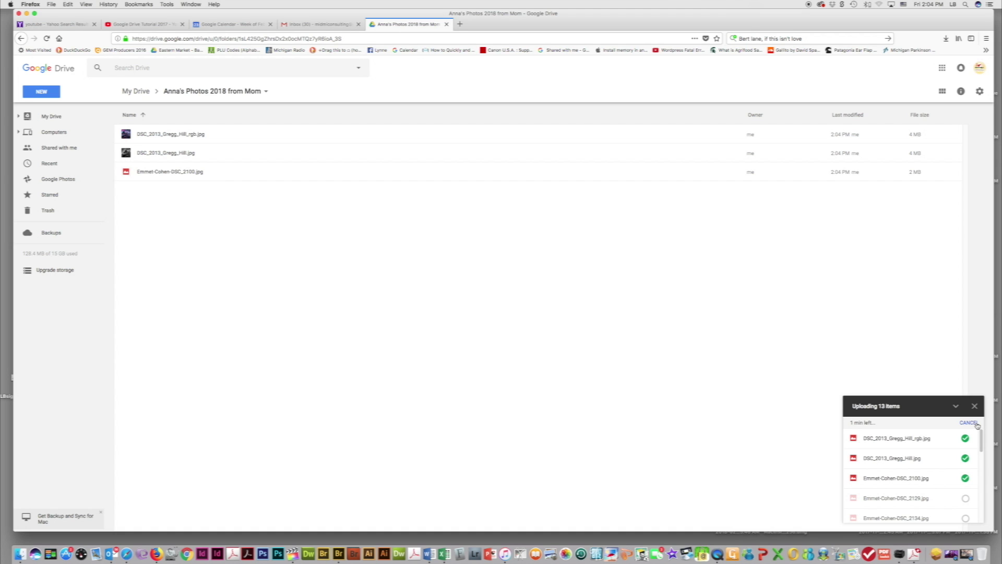
left_click(974, 423)
left_click(974, 406)
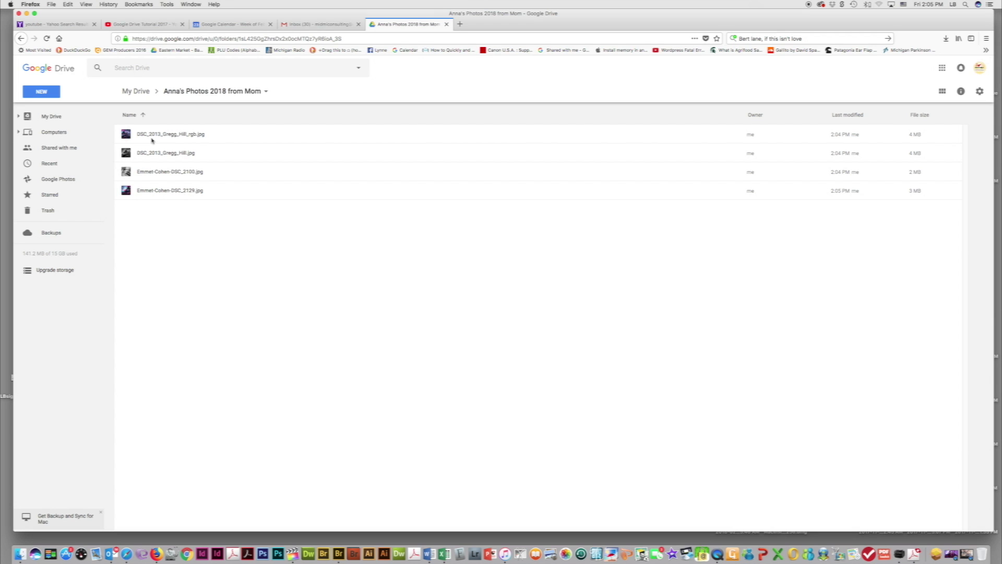
Preview the uploaded photos one after another, go back through them and return to the folder's file list.
left_click(126, 134)
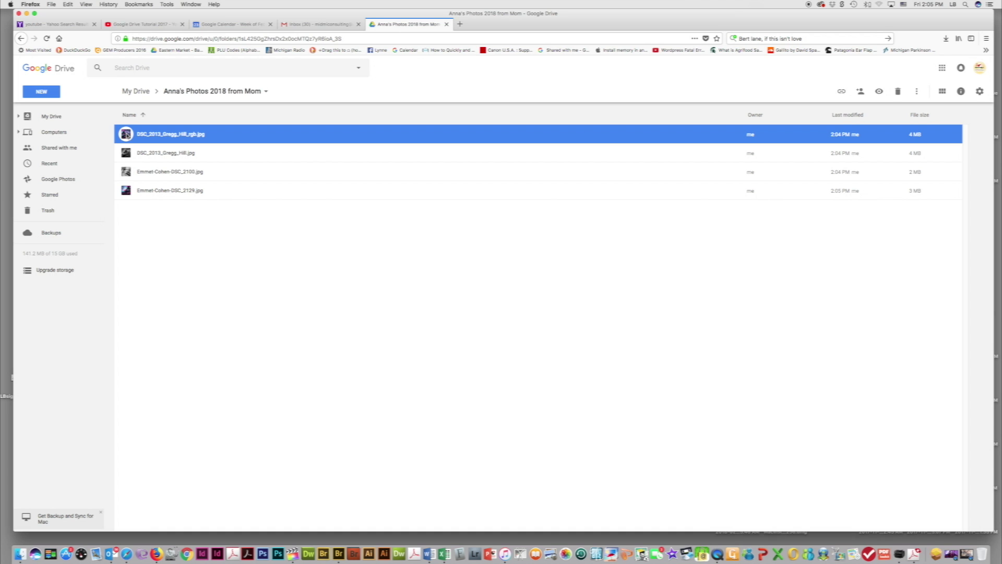
double_click(127, 135)
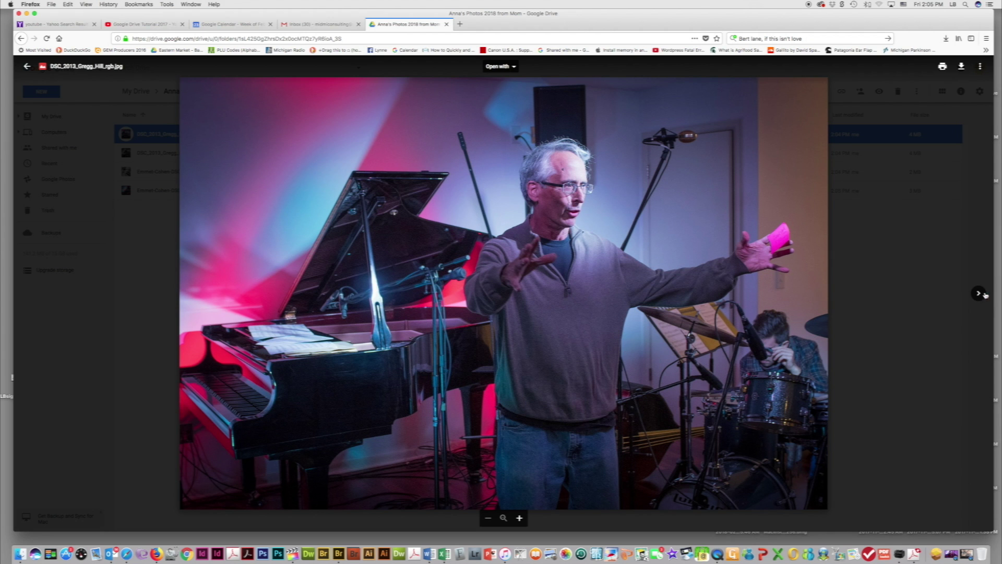
left_click(979, 294)
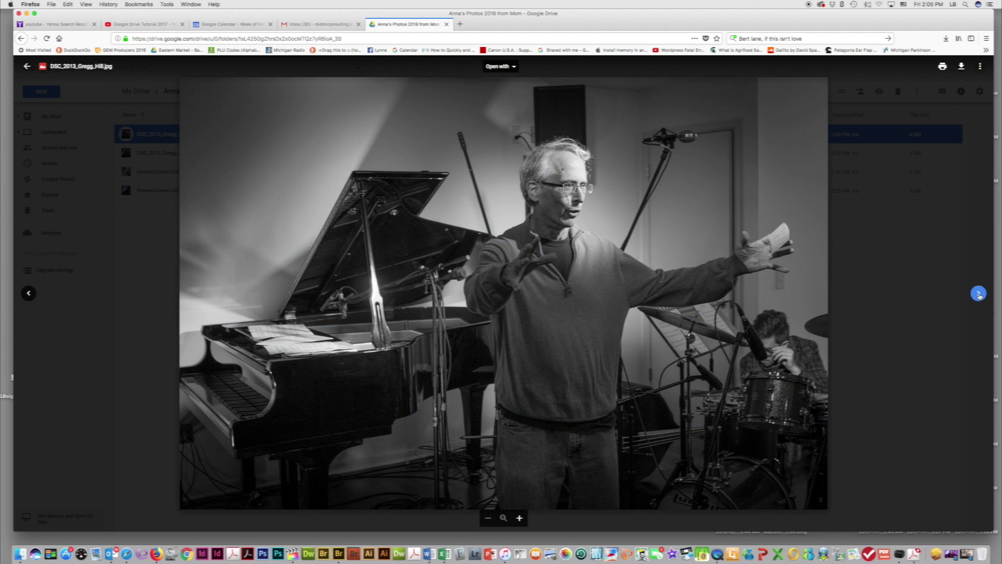
left_click(979, 293)
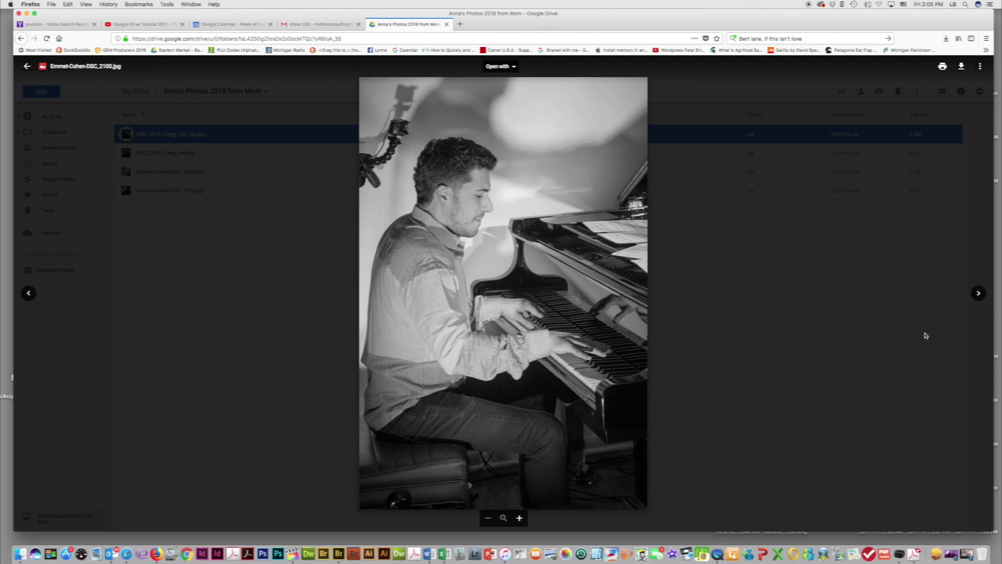
left_click(978, 294)
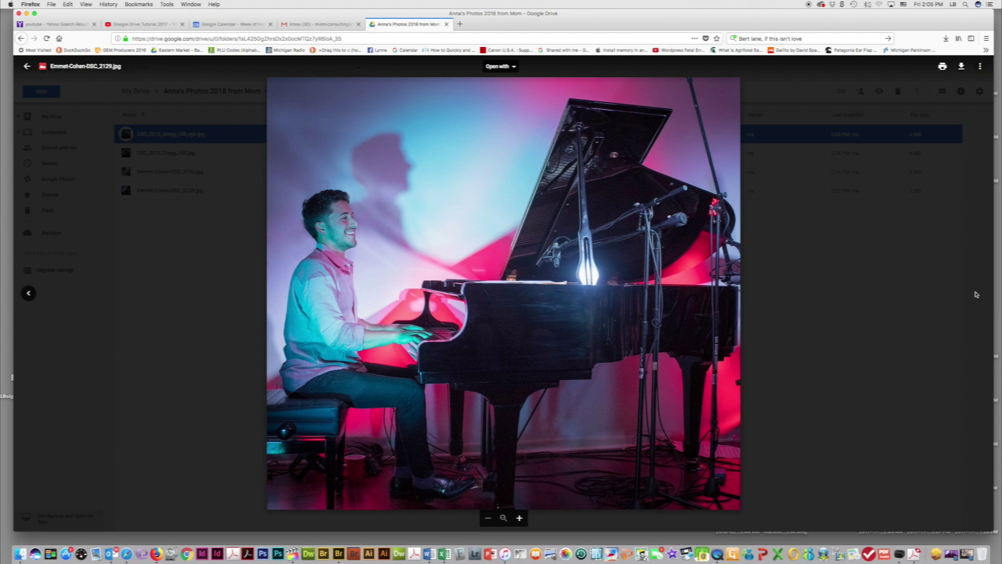
left_click(29, 293)
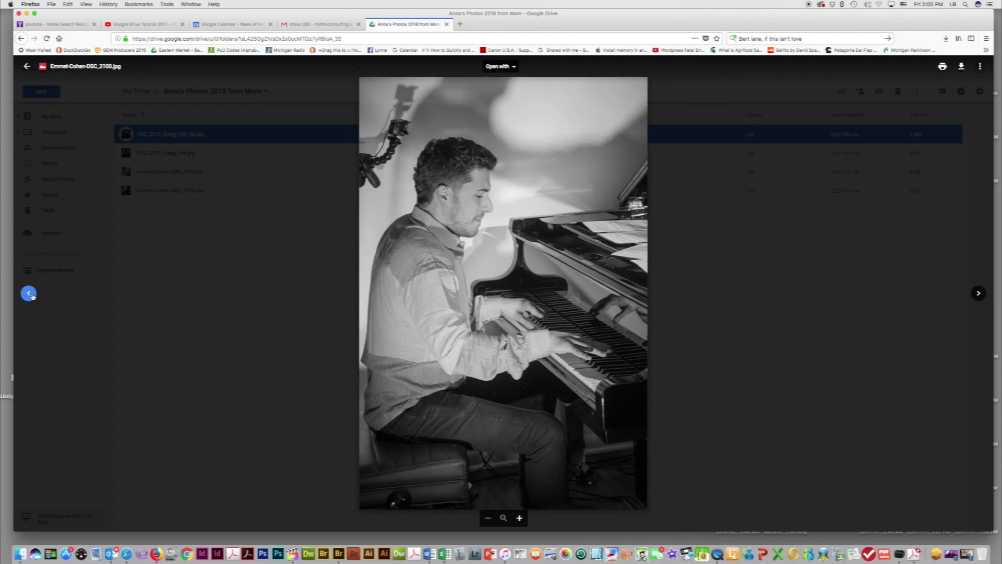
left_click(29, 293)
left_click(29, 293)
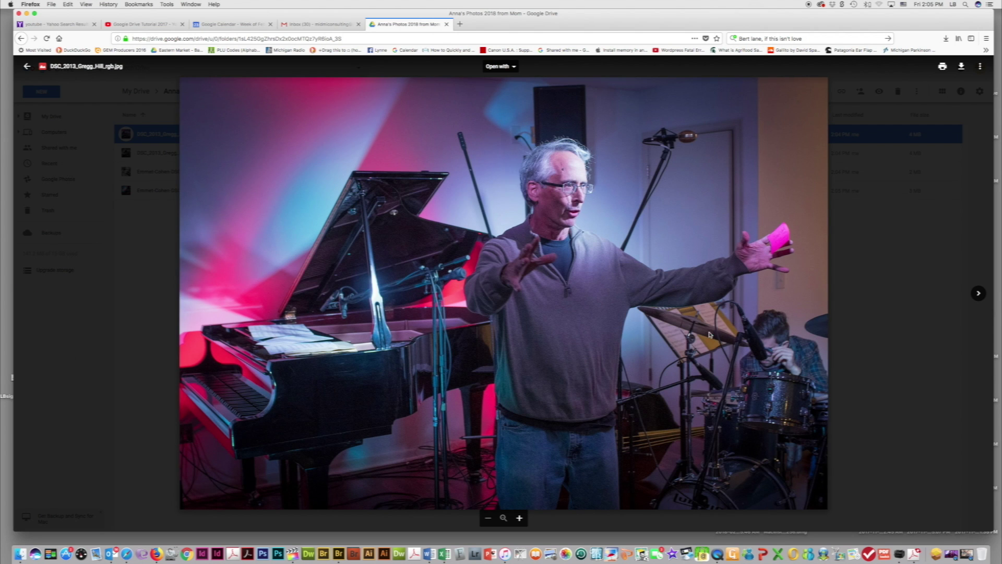
left_click(869, 300)
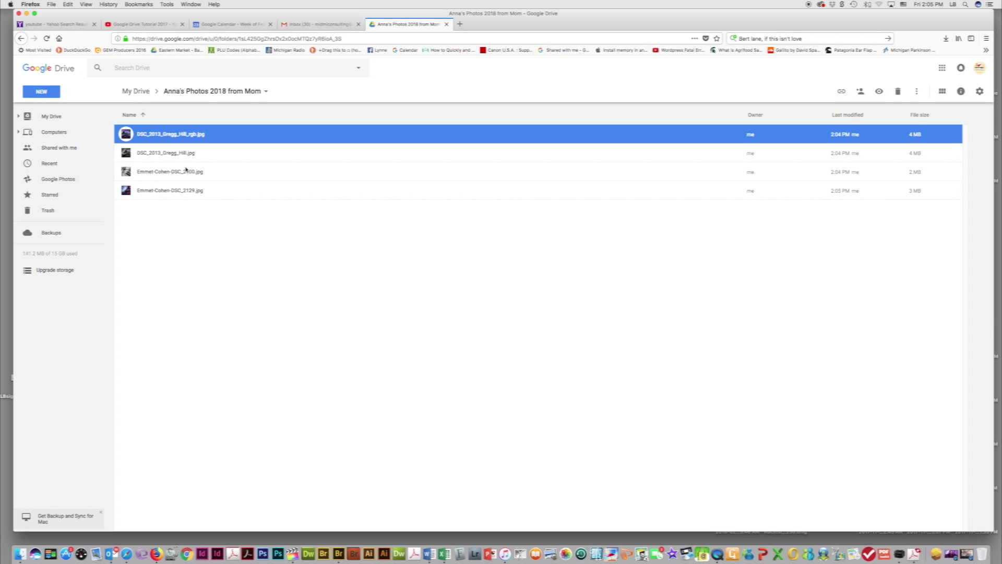
Share the photo folder with Mid MI Consulting, adding a note that greets the recipient by name and says "here are the photos from the concert.".
left_click(210, 92)
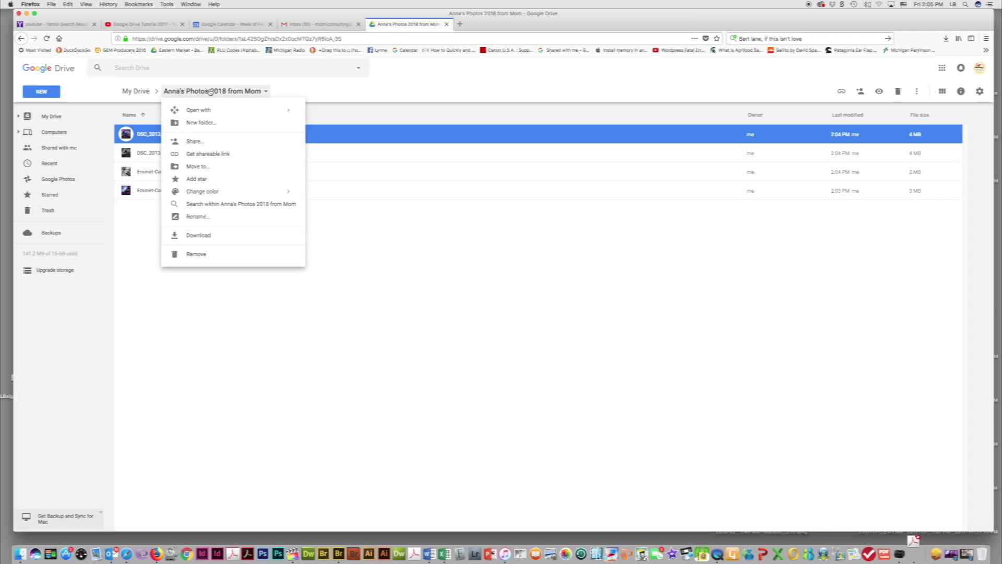
left_click(193, 141)
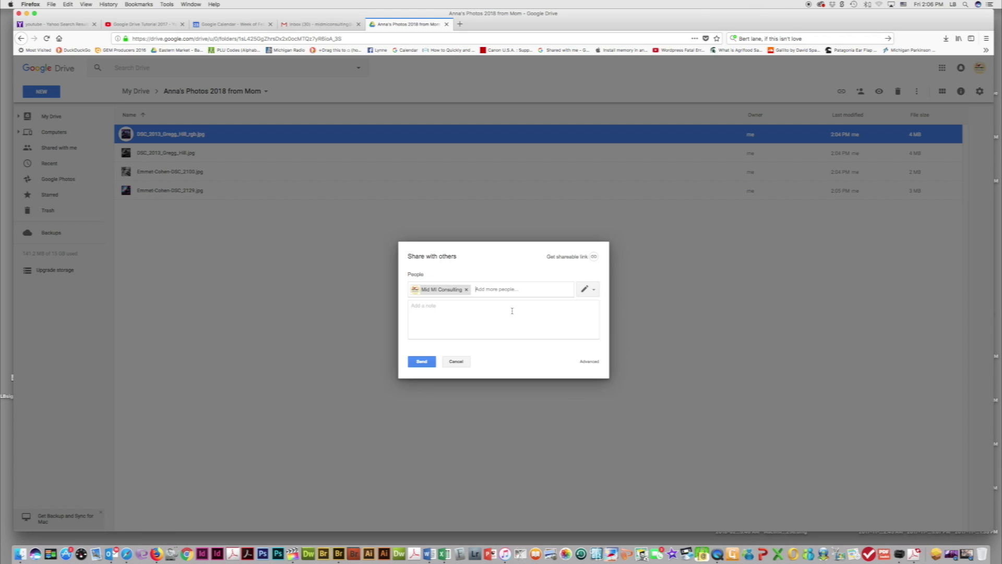
key("super+v")
left_click(453, 312)
type("H")
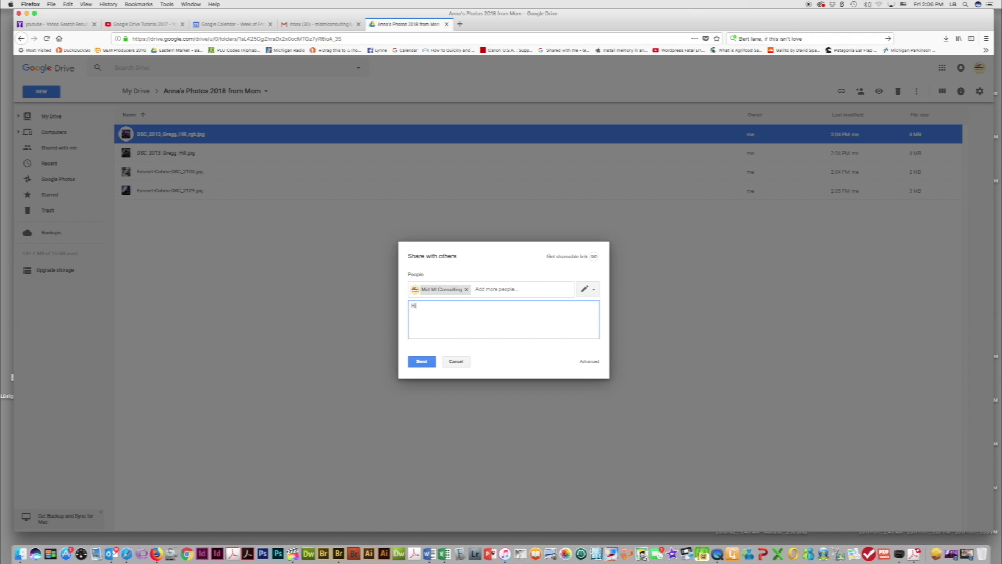
type("i Lynne here are the photos from the concert.")
left_click(427, 361)
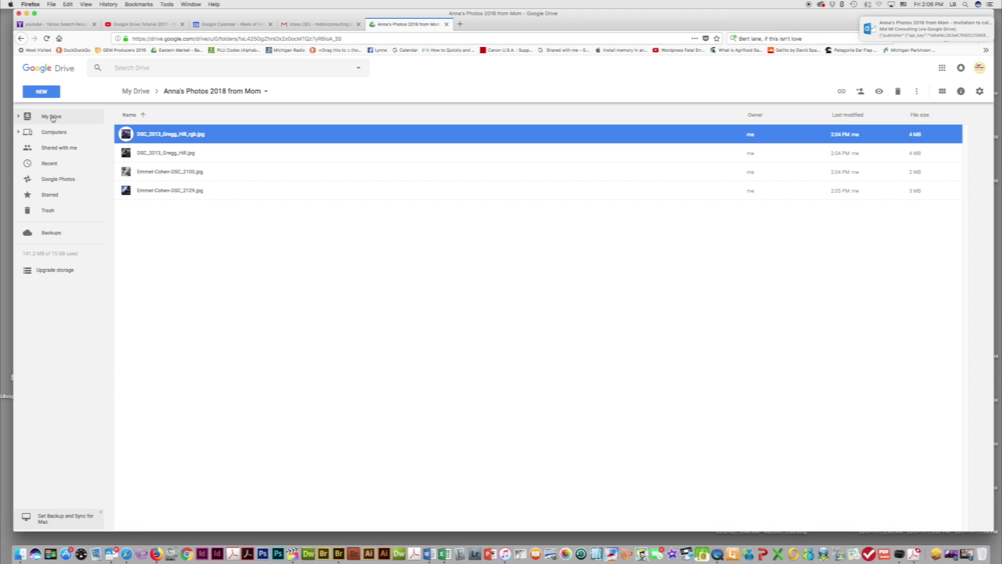
Switch to the Gmail inbox and reopen Google Drive from there.
left_click(938, 67)
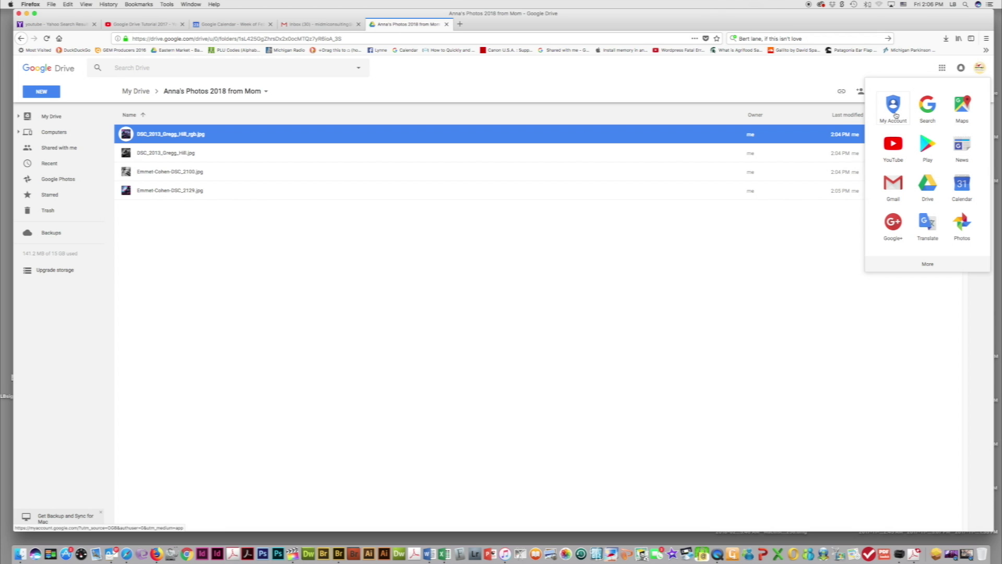
left_click(898, 191)
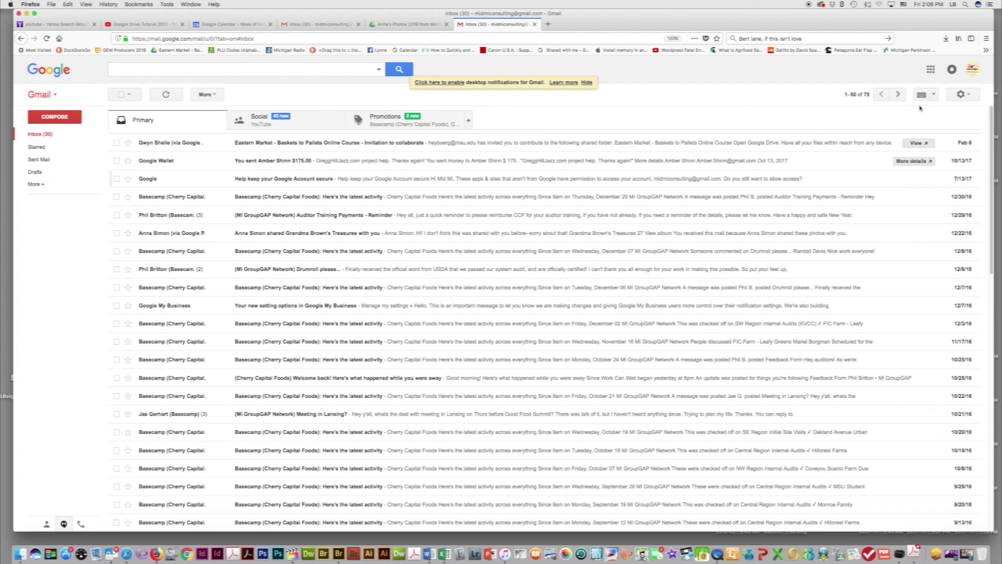
left_click(932, 70)
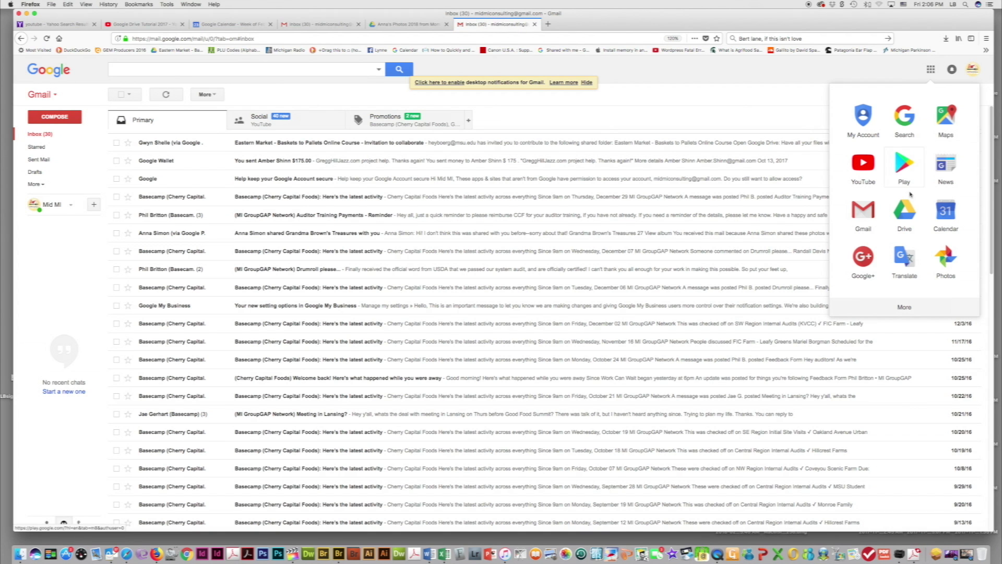
left_click(906, 210)
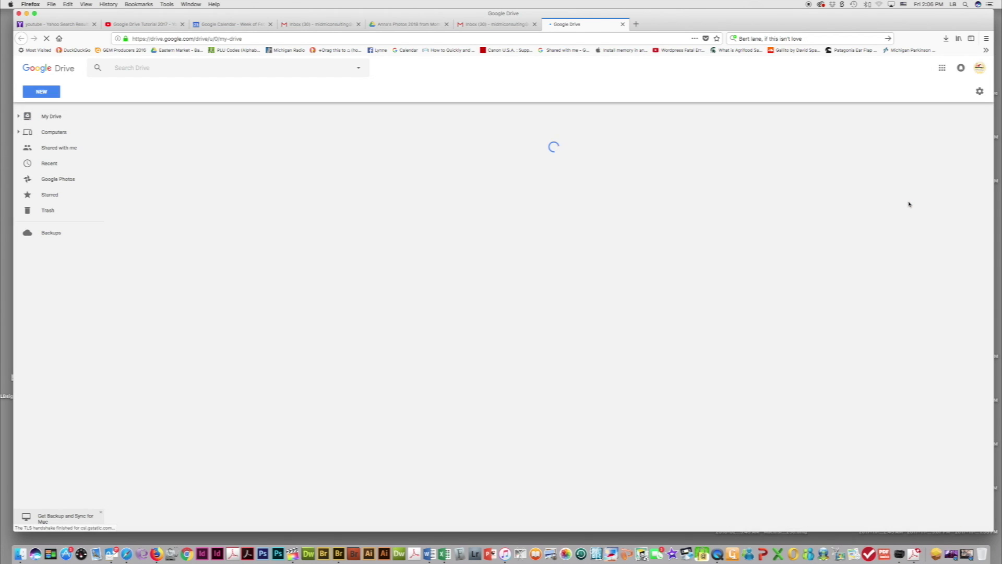